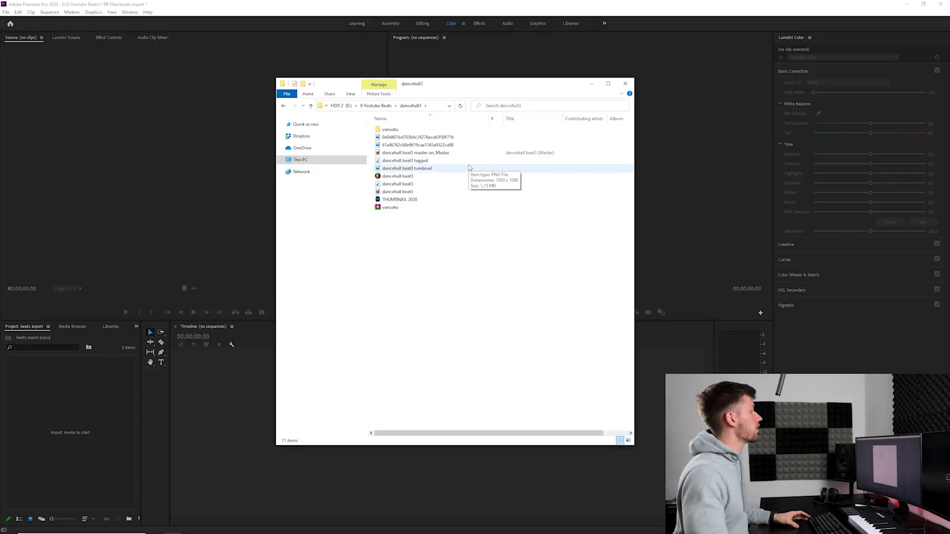
Drag the 'dancehall beat3 tagged' audio and 'dancehall beat3 tumbnail' image from Explorer into the Project panel.
click(428, 169)
ctrl+click(427, 162)
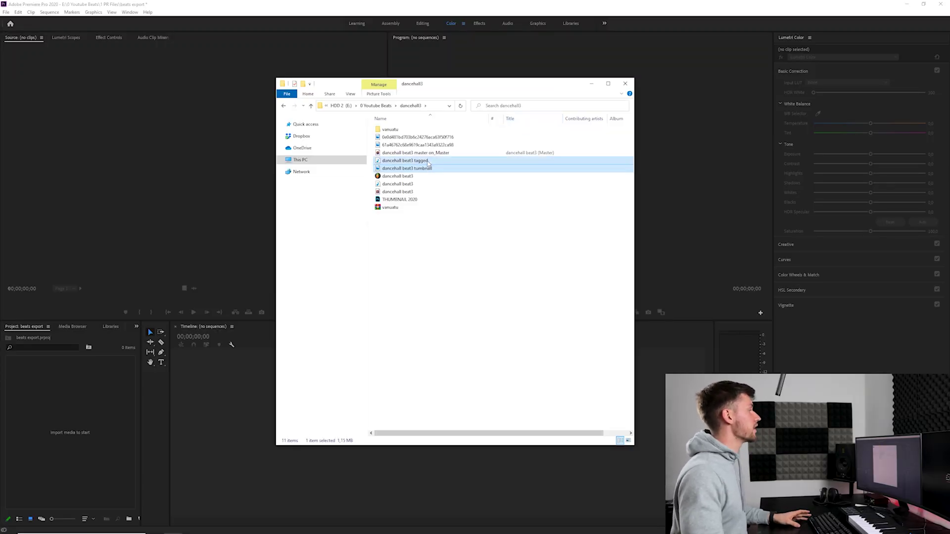
drag(419, 167, 101, 425)
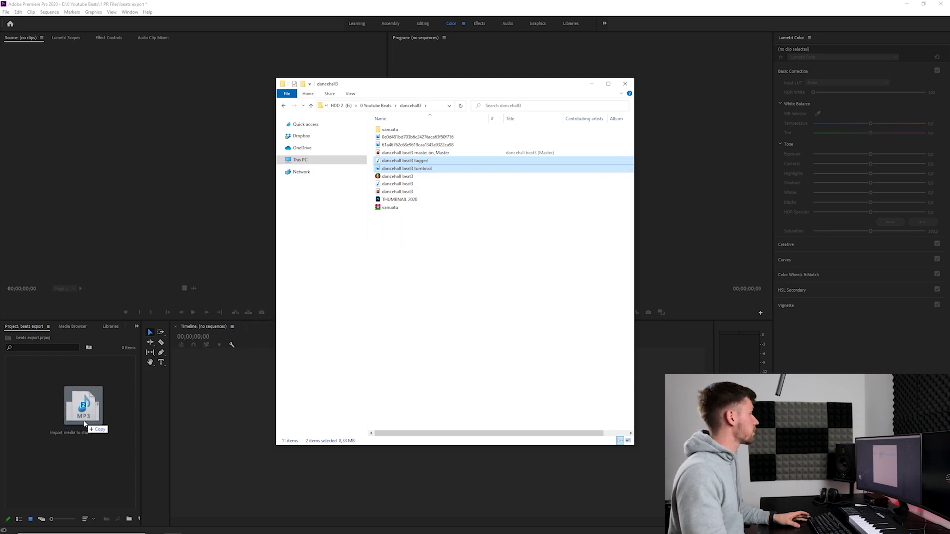
mouse_move(101, 422)
mouse_down()
mouse_move(75, 431)
mouse_move(72, 420)
mouse_up()
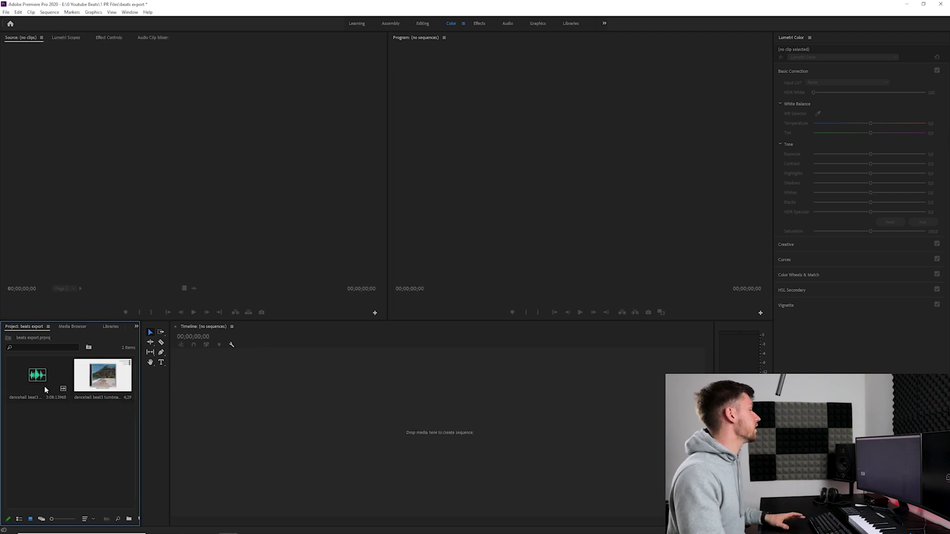
Create a new sequence from the dancehall beat3 tagged audio clip.
click(42, 376)
drag(42, 376, 294, 434)
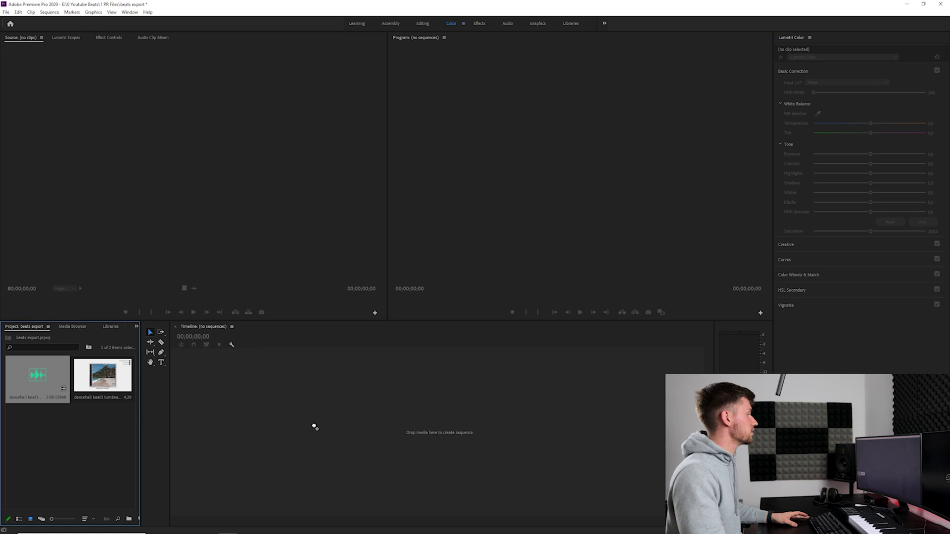
drag(309, 420, 315, 395)
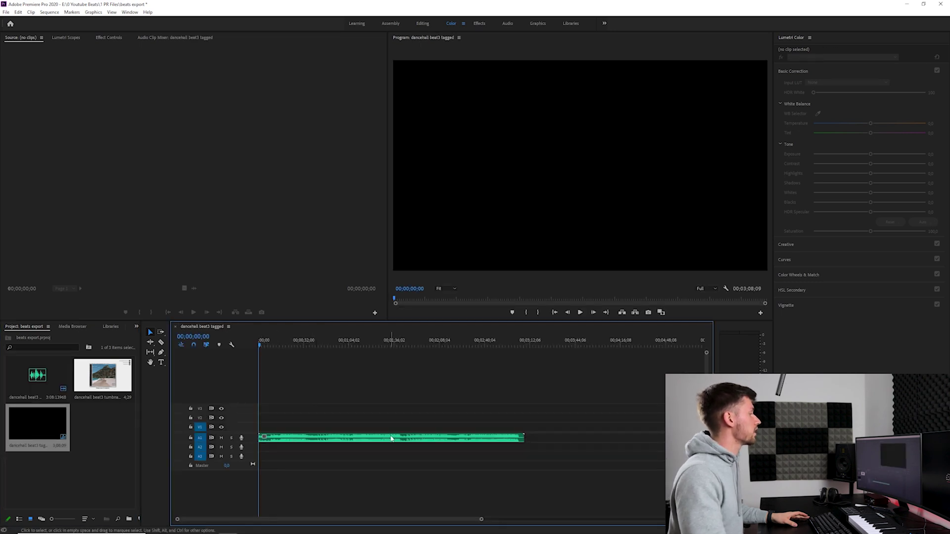
Place the thumbnail PNG on V1 and stretch it to the audio's end.
click(104, 383)
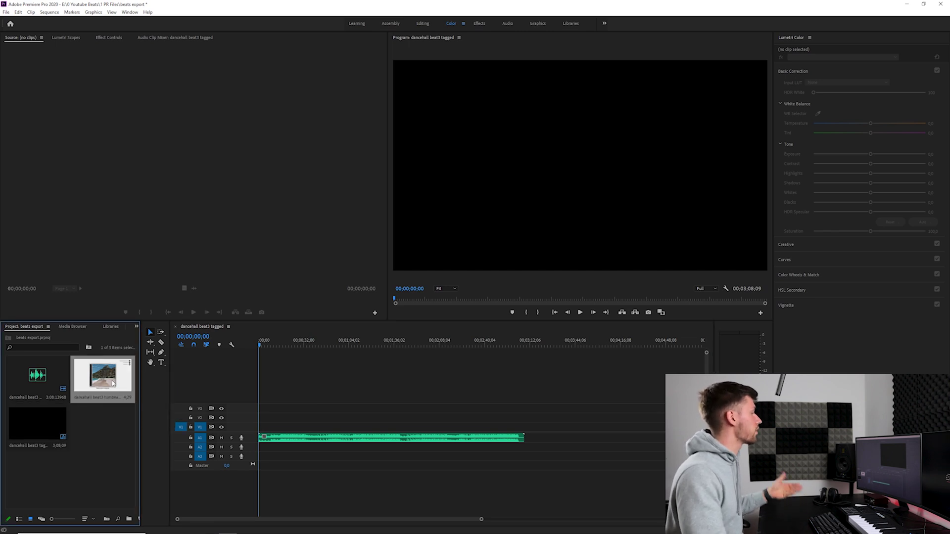
mouse_move(114, 383)
mouse_down()
mouse_move(209, 381)
mouse_move(275, 417)
mouse_move(258, 434)
mouse_up()
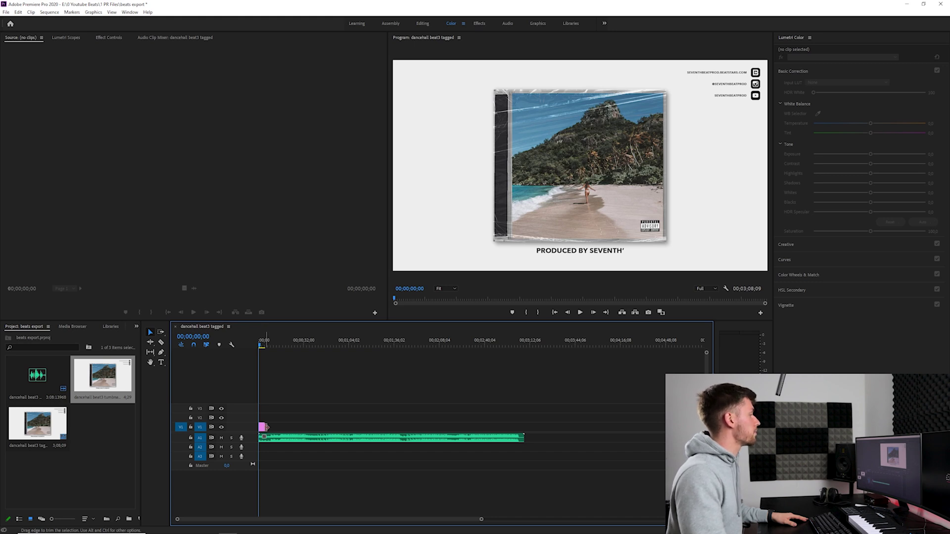
drag(265, 428, 524, 431)
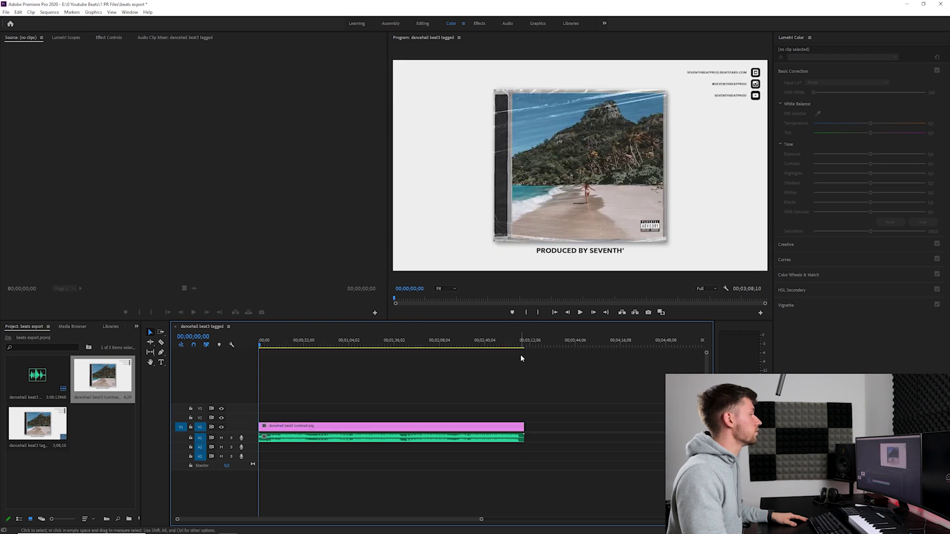
click(579, 313)
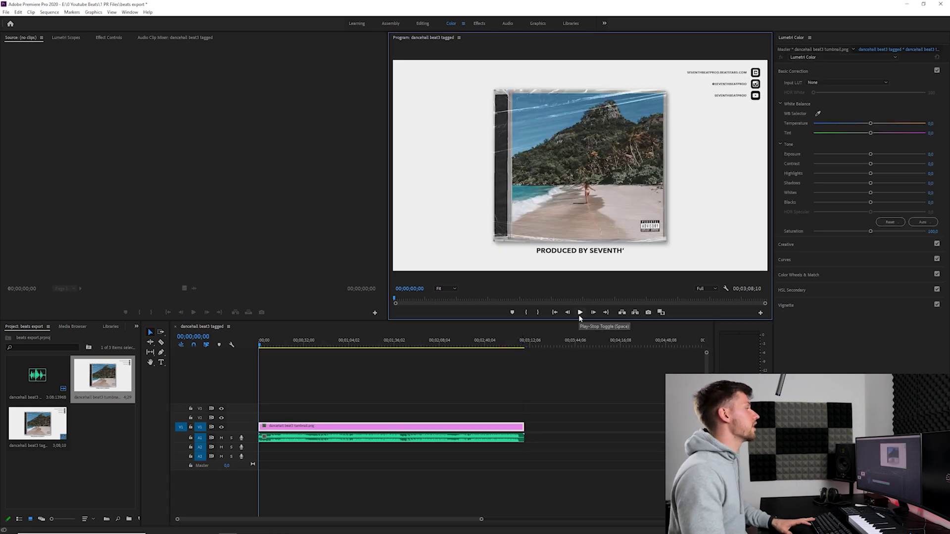
click(579, 314)
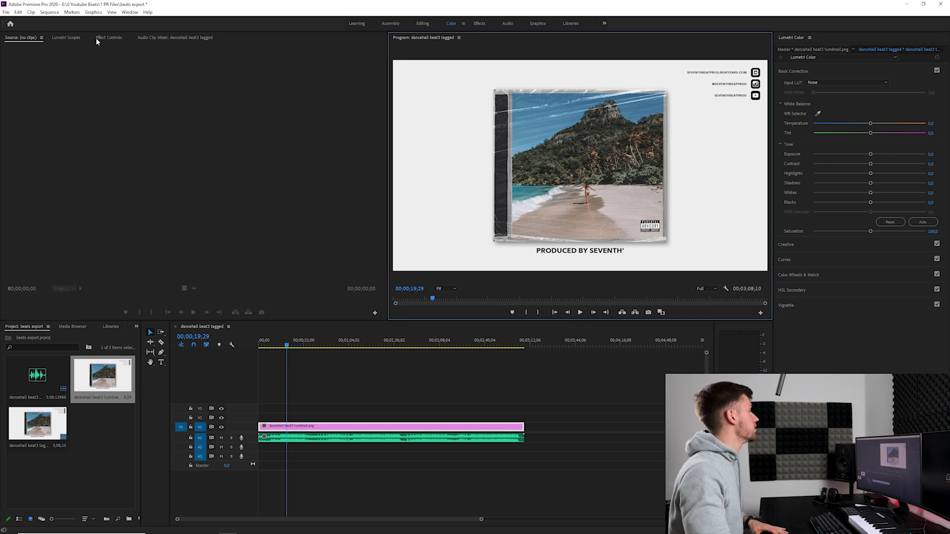
Open Export Media, choose H.264 with the YouTube 1080p Full HD preset, and set the output name.
click(6, 12)
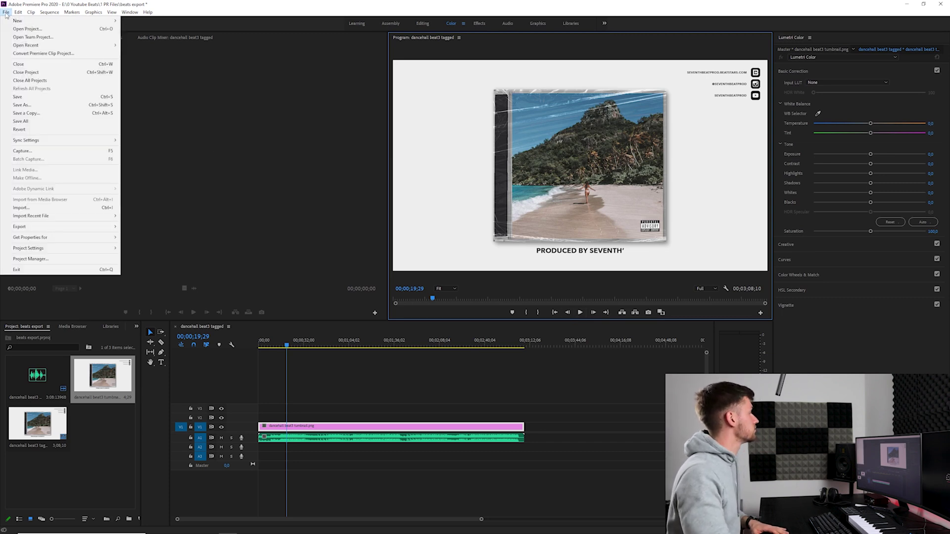
mouse_move(60, 227)
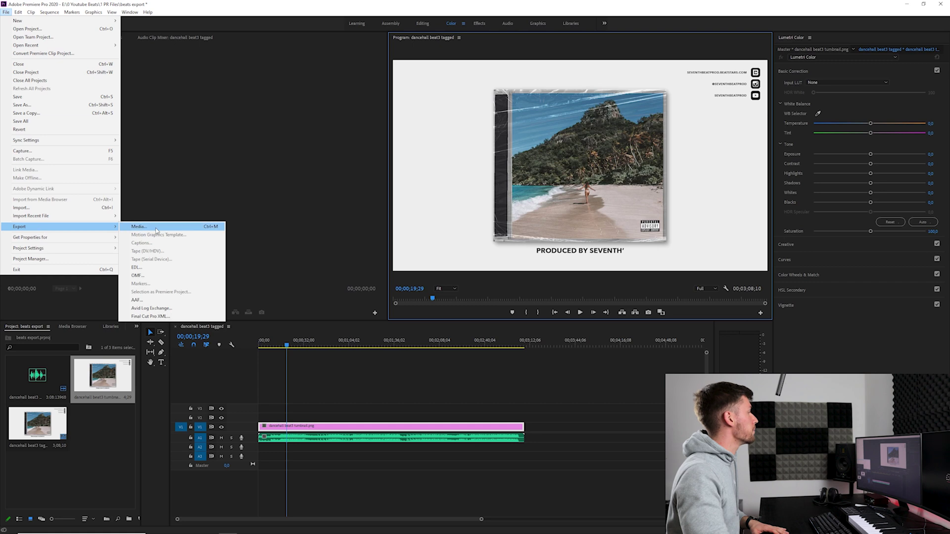
click(156, 230)
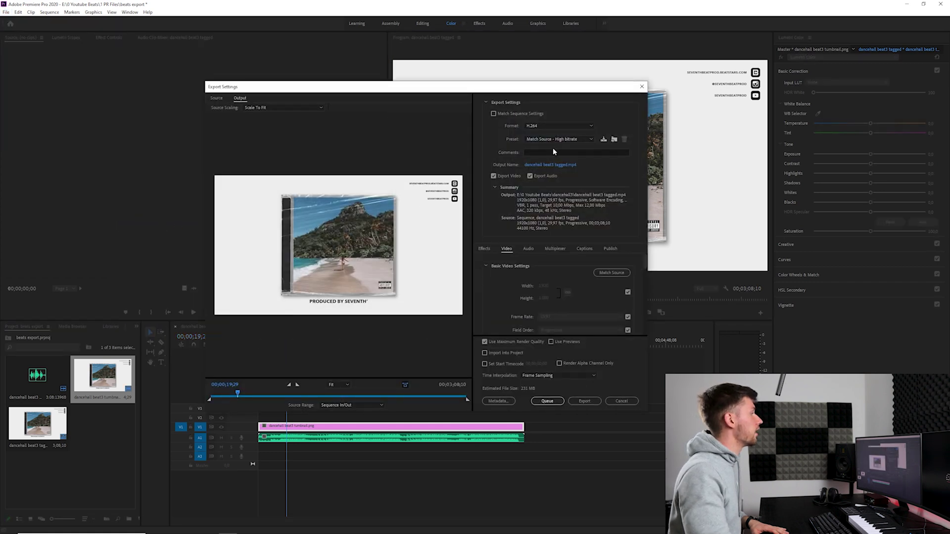
click(587, 138)
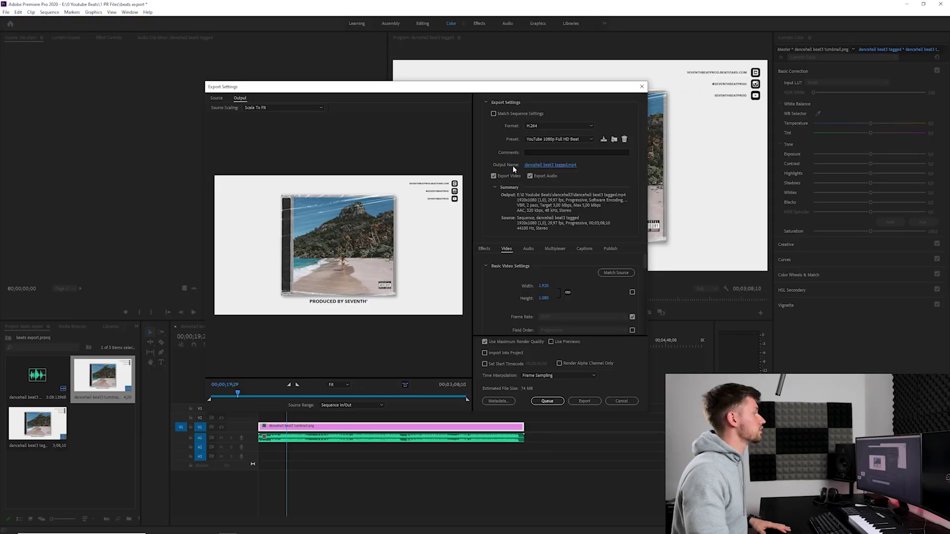
click(546, 166)
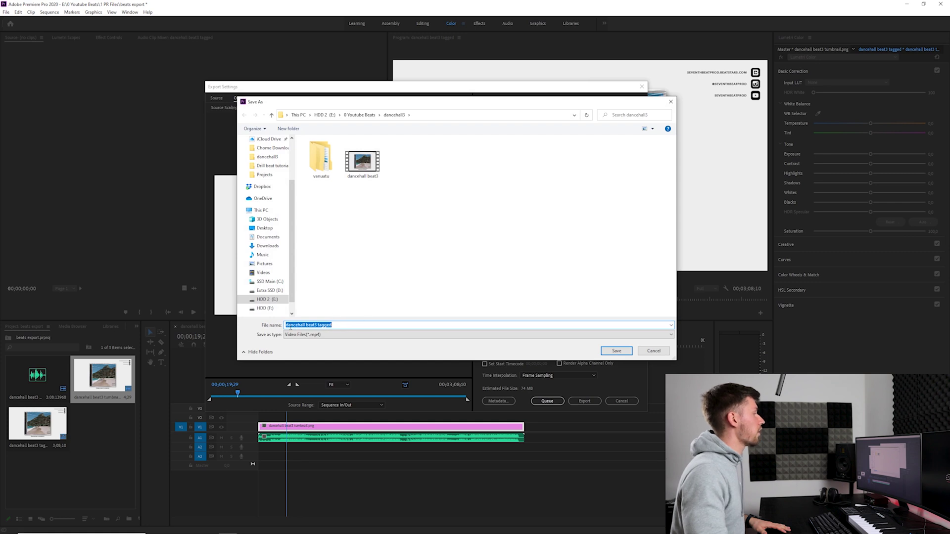
Save the output as 'dancehall beat3 tagged.mp4' in the beat folder.
click(613, 351)
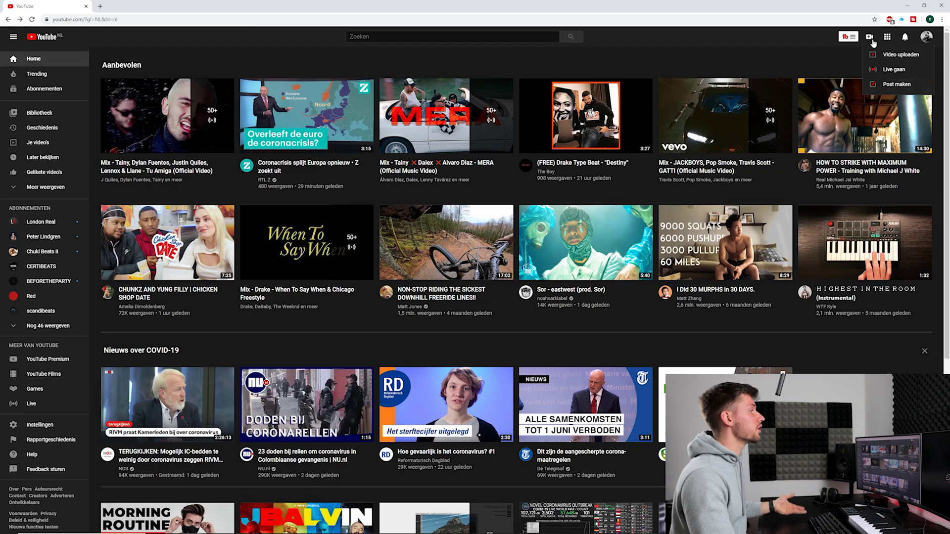
Open 'Video uploaden' in YouTube Studio and drag dancehall beat3 tagged.mp4 from Explorer onto it.
click(893, 55)
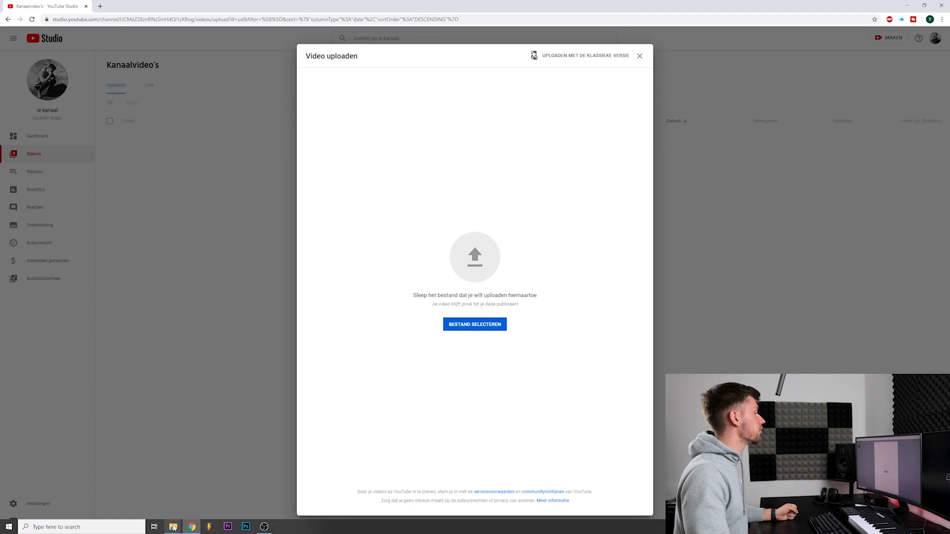
click(173, 527)
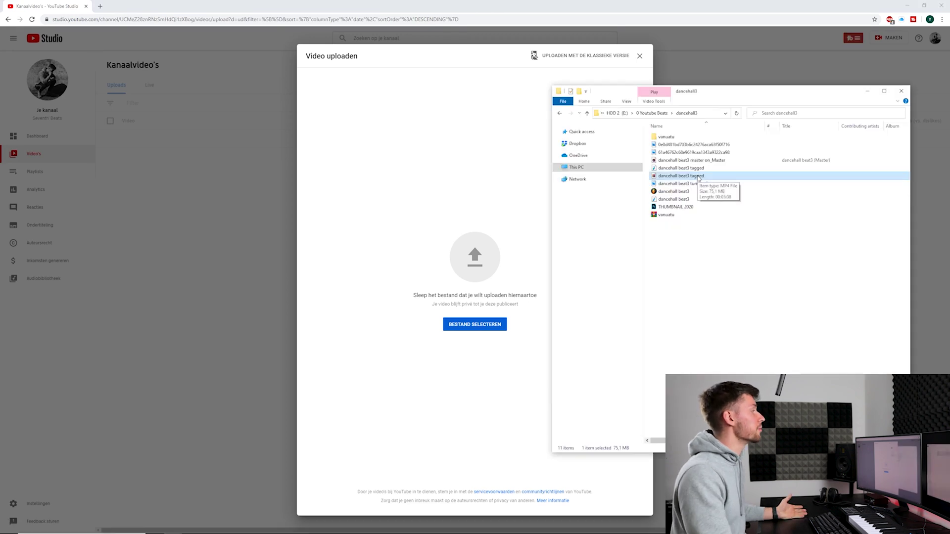
drag(699, 177, 490, 210)
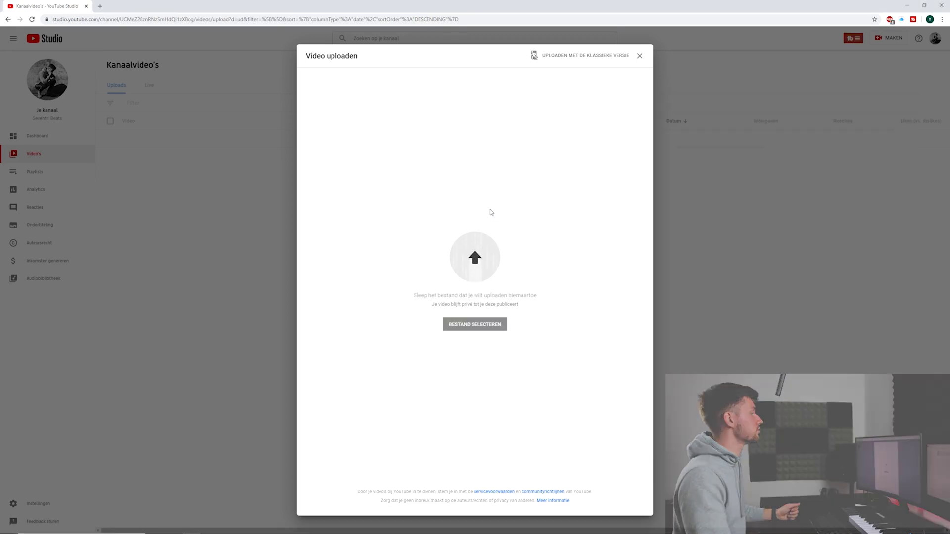